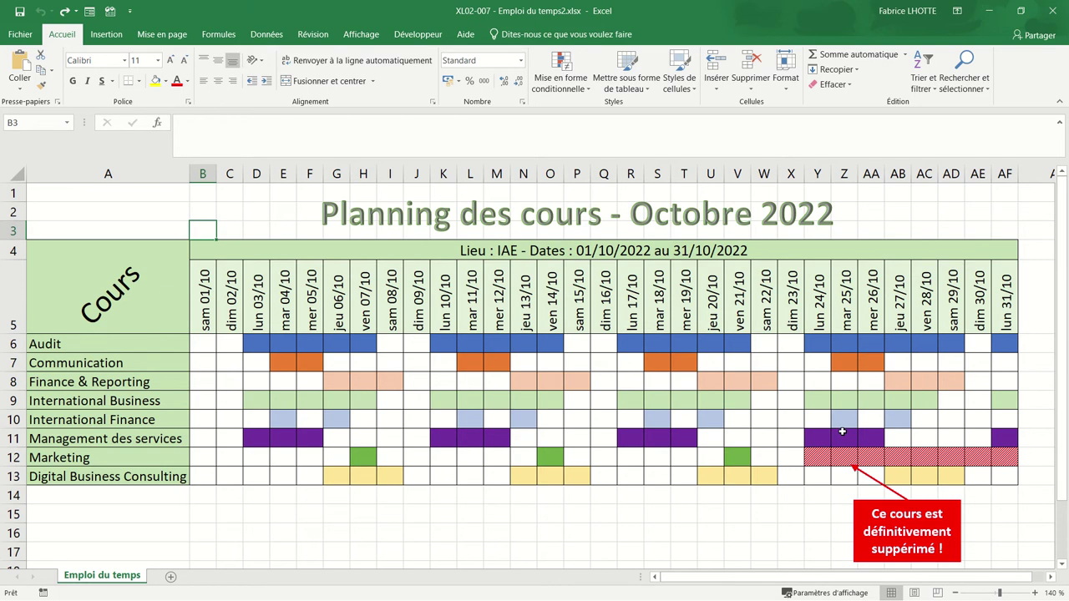
# Enter =JOURSEM(B5;2) in B3 so it returns weekday number 6 for 01/10
pyautogui.write('=jour')
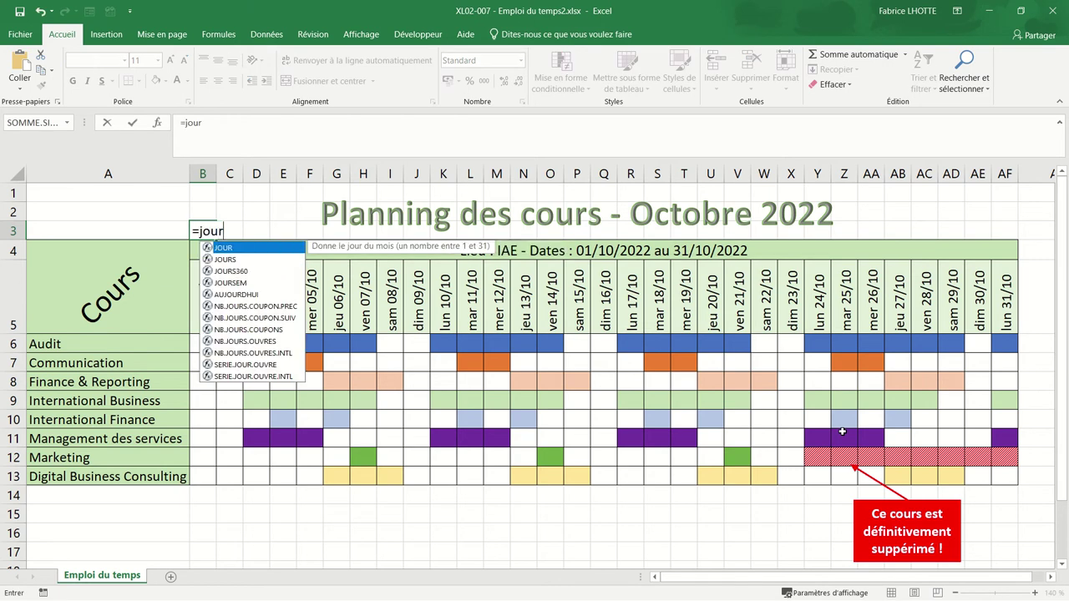
pyautogui.write('sem(')
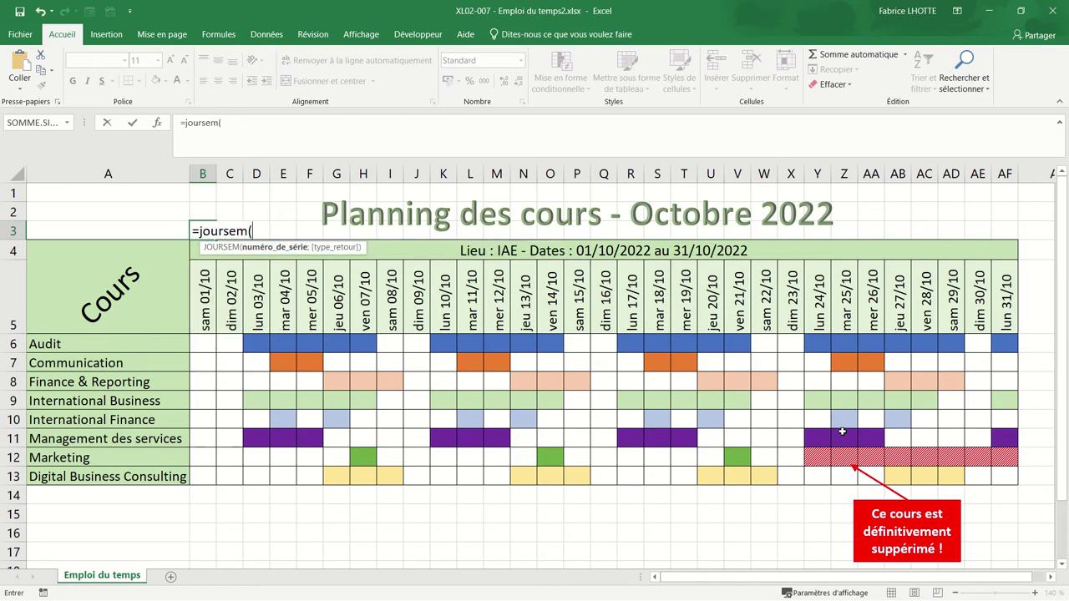
pyautogui.click(206, 306)
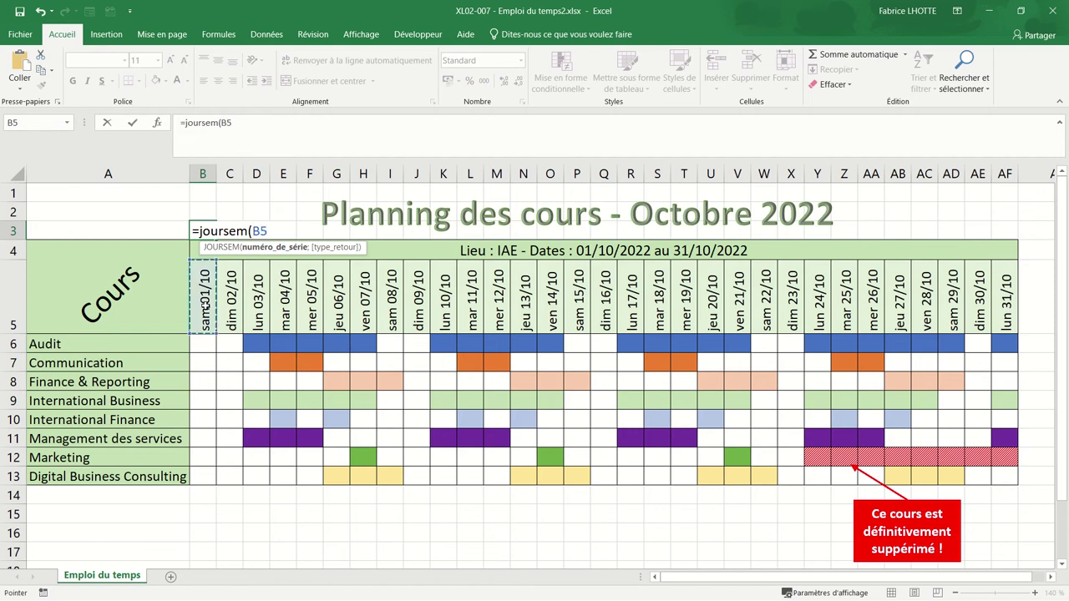
pyautogui.write(';2')
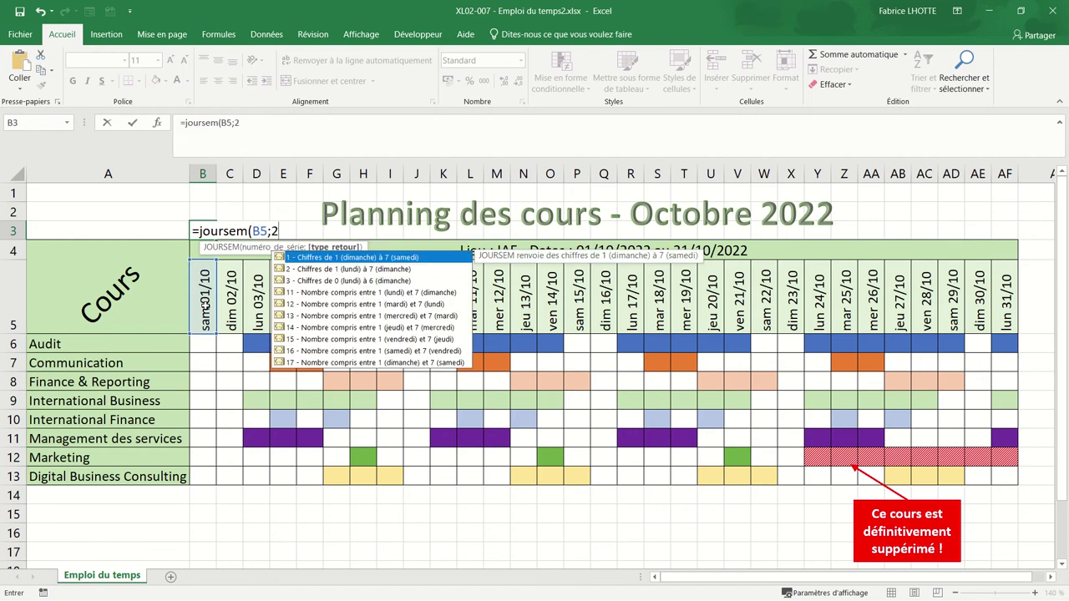
pyautogui.write(')')
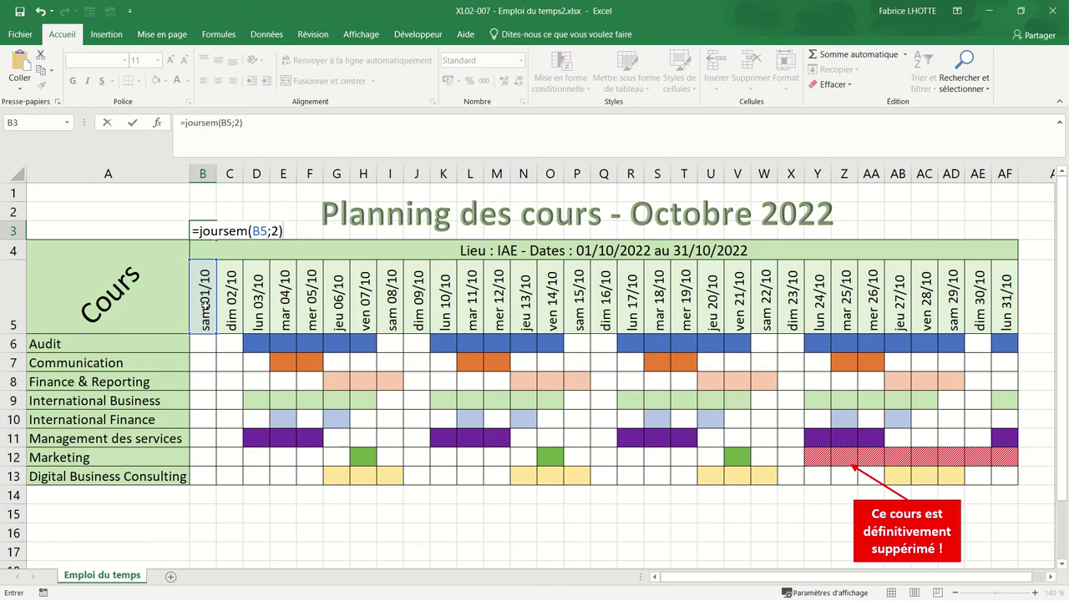
pyautogui.press('Return')
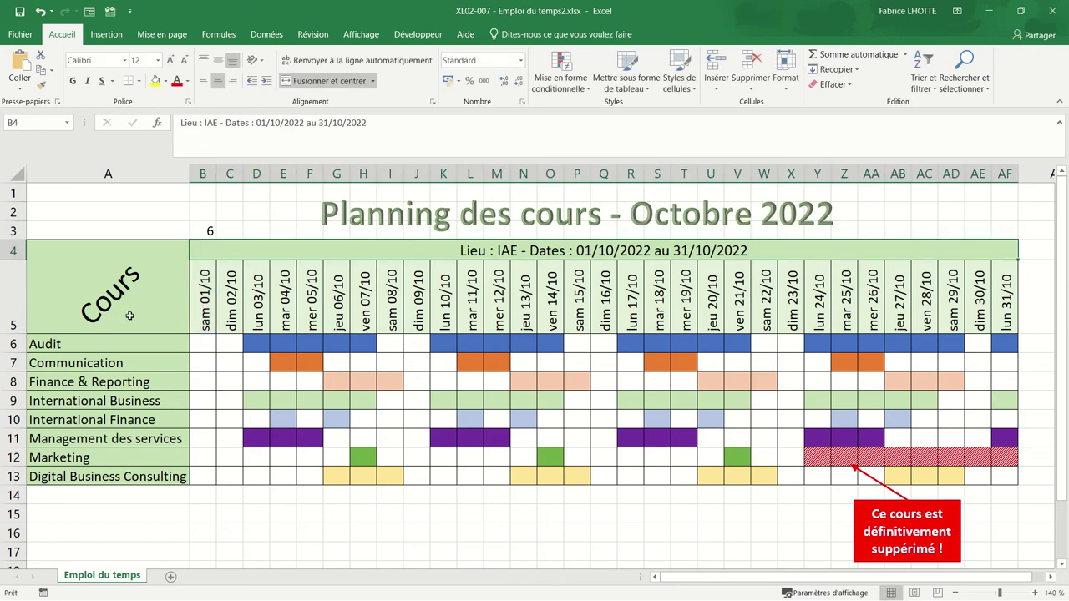
pyautogui.click(206, 230)
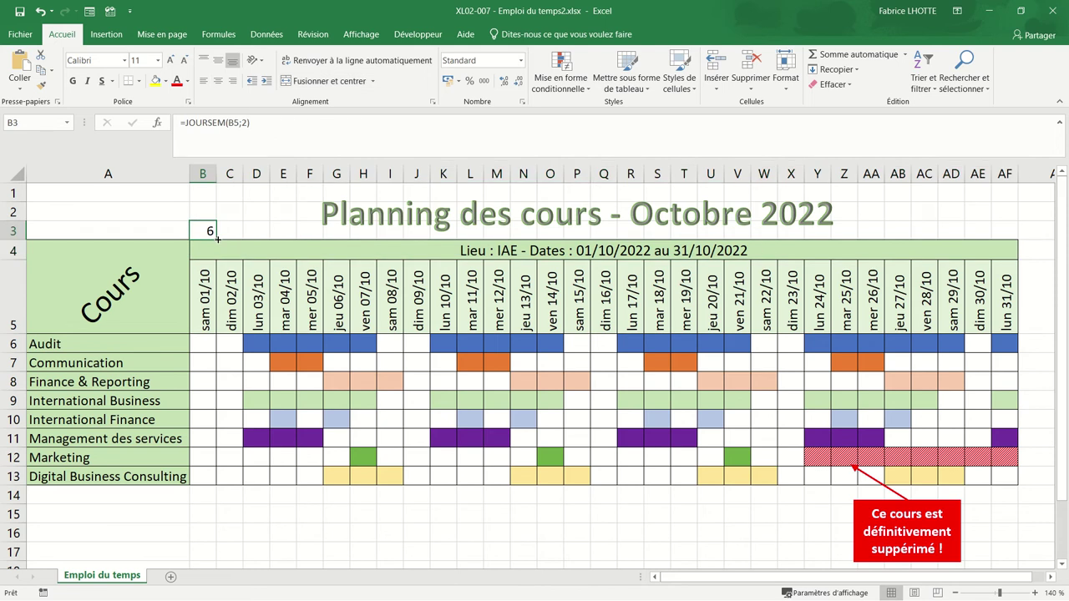
# Fill the B3 weekday formula across to AF3, then select the course grid B6:AF13
pyautogui.moveTo(216, 239); pyautogui.dragTo(772, 247)
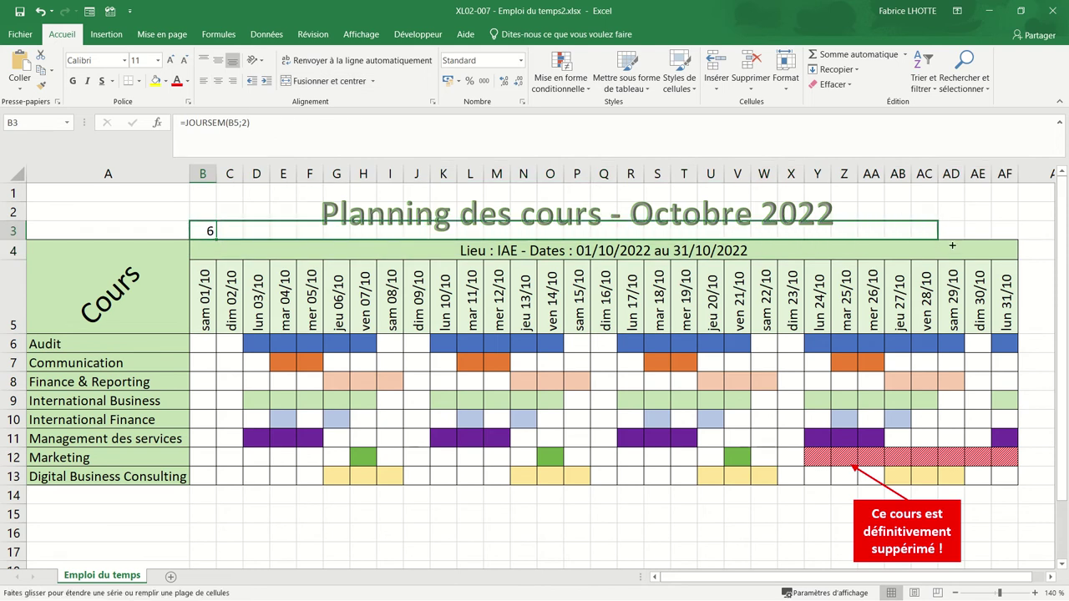
pyautogui.moveTo(772, 247); pyautogui.dragTo(1011, 239)
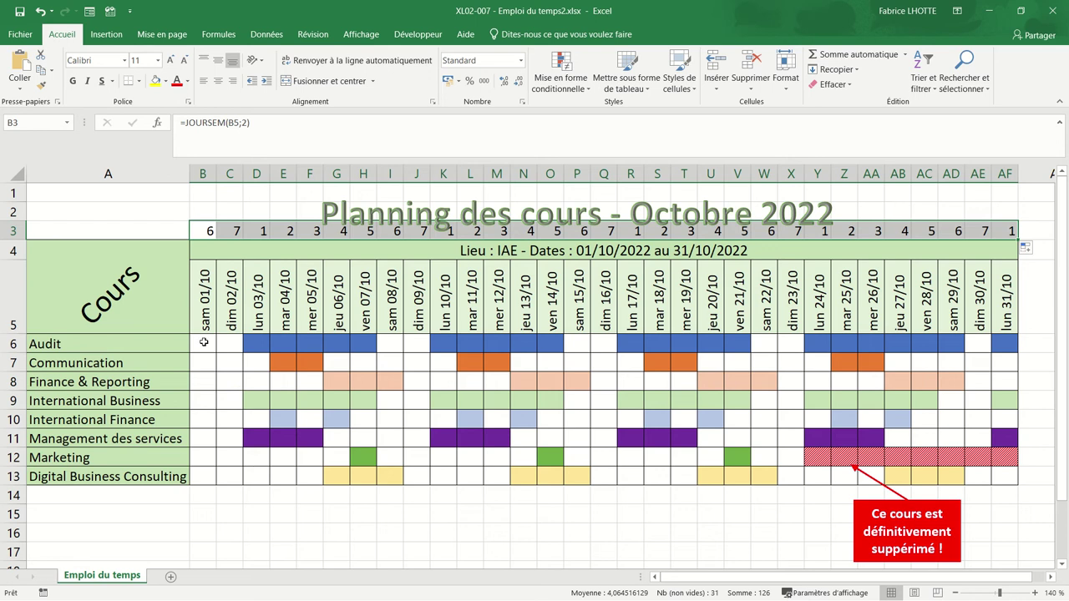
pyautogui.moveTo(204, 343)
pyautogui.mouseDown()
pyautogui.moveTo(795, 400)
pyautogui.moveTo(1008, 473)
pyautogui.mouseUp()
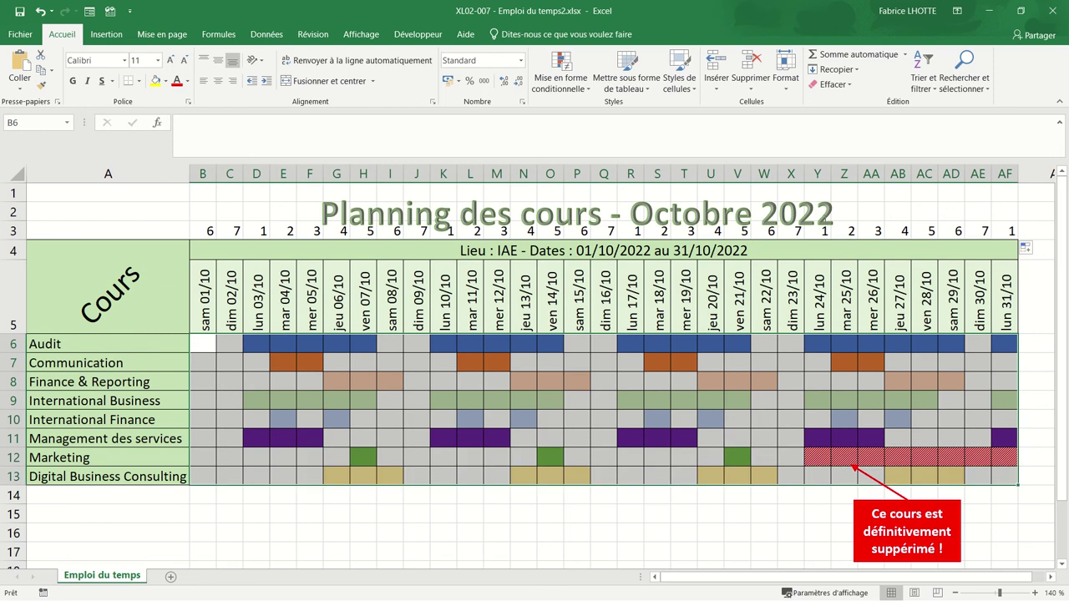
# Create a new formula-based conditional formatting rule whose format is a grey fill
pyautogui.click(578, 91)
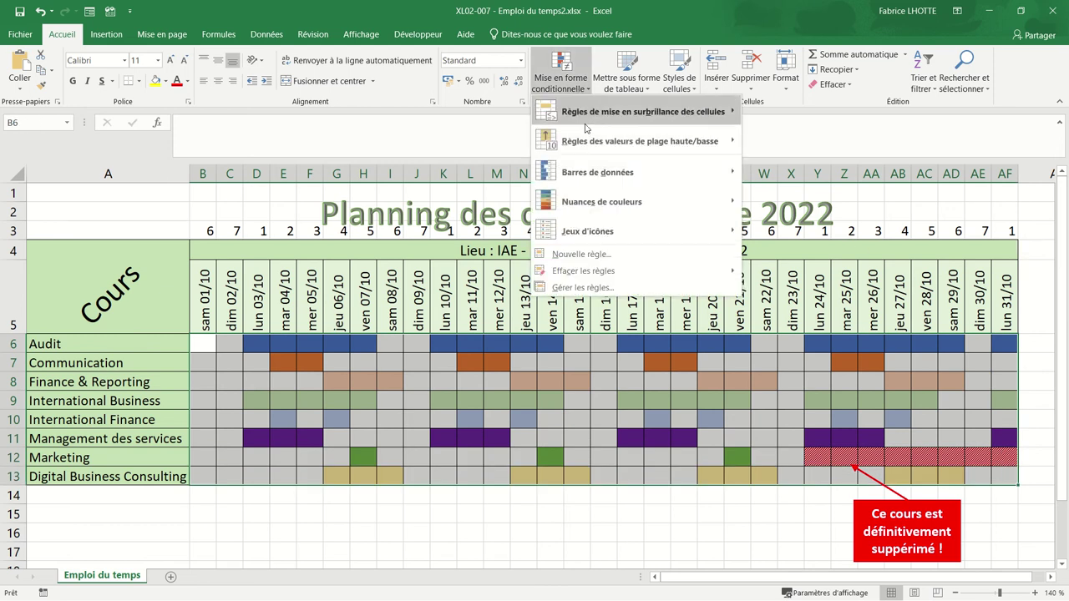
pyautogui.click(614, 261)
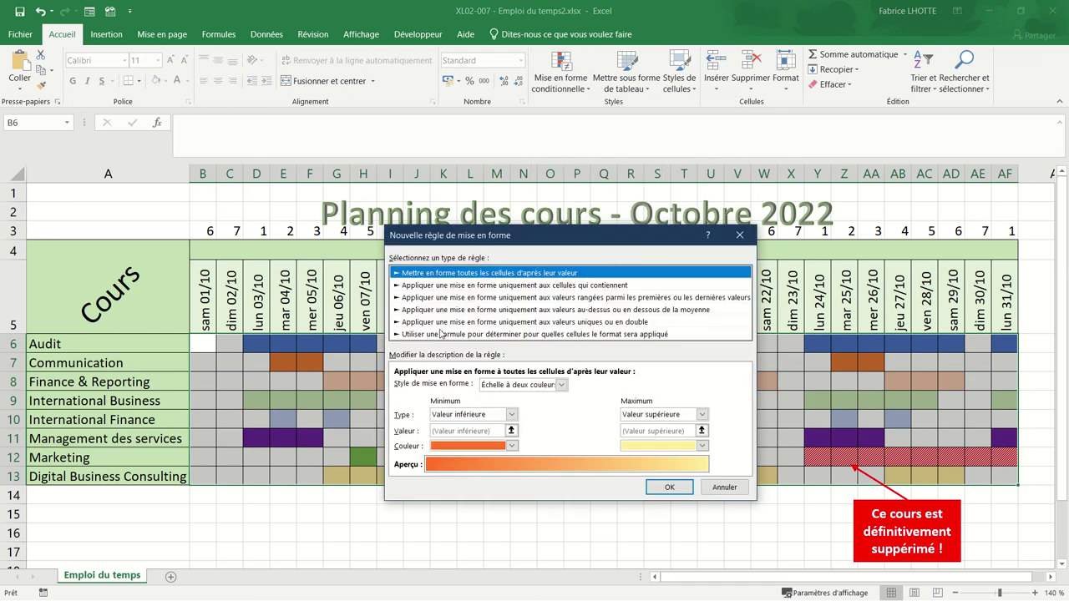
pyautogui.click(470, 335)
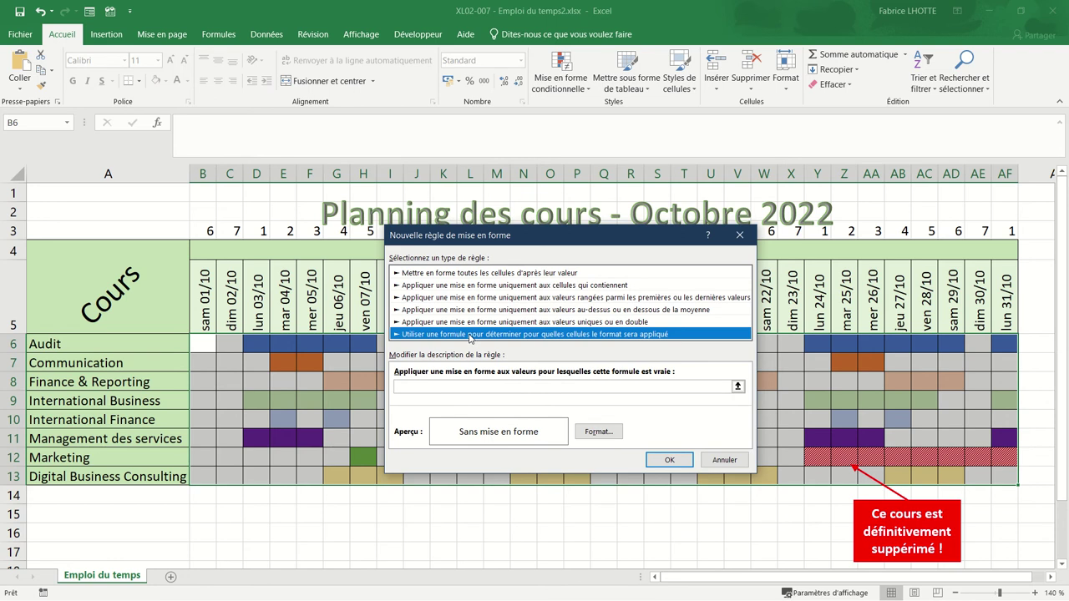
pyautogui.click(595, 432)
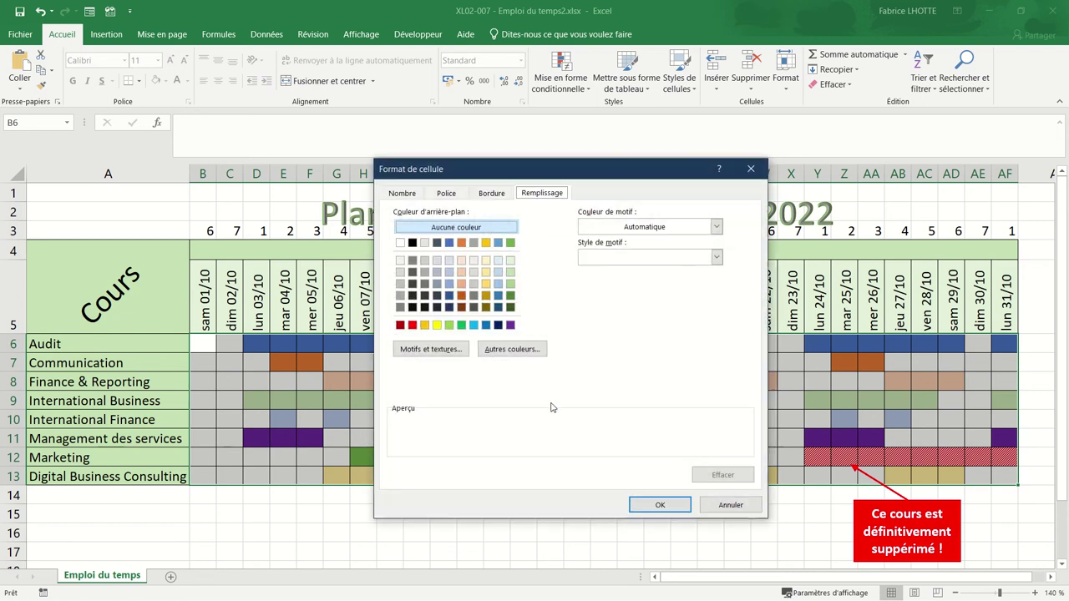
pyautogui.click(400, 284)
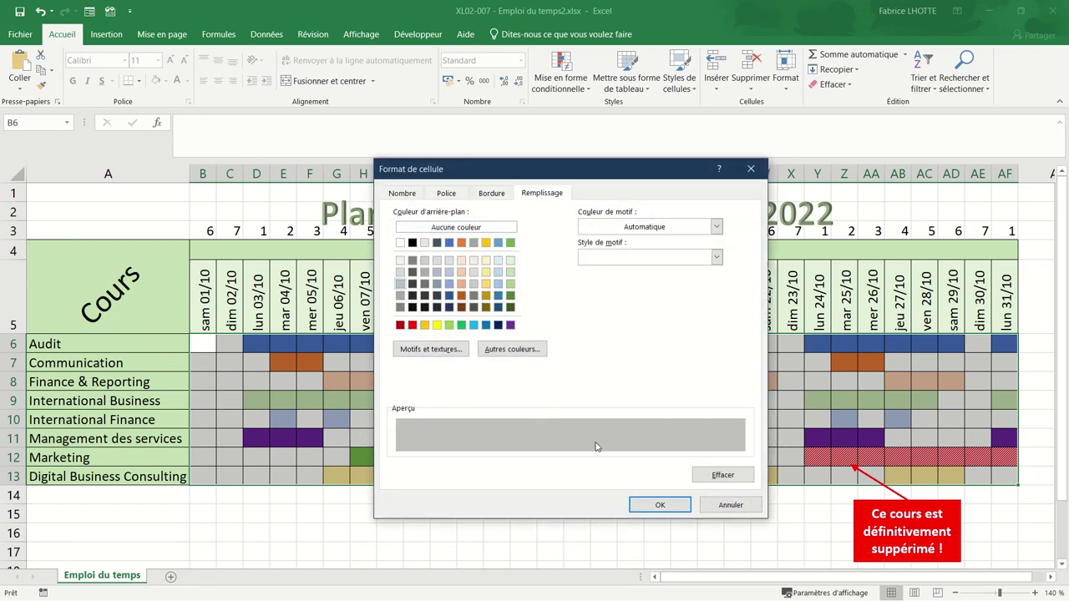
pyautogui.click(659, 505)
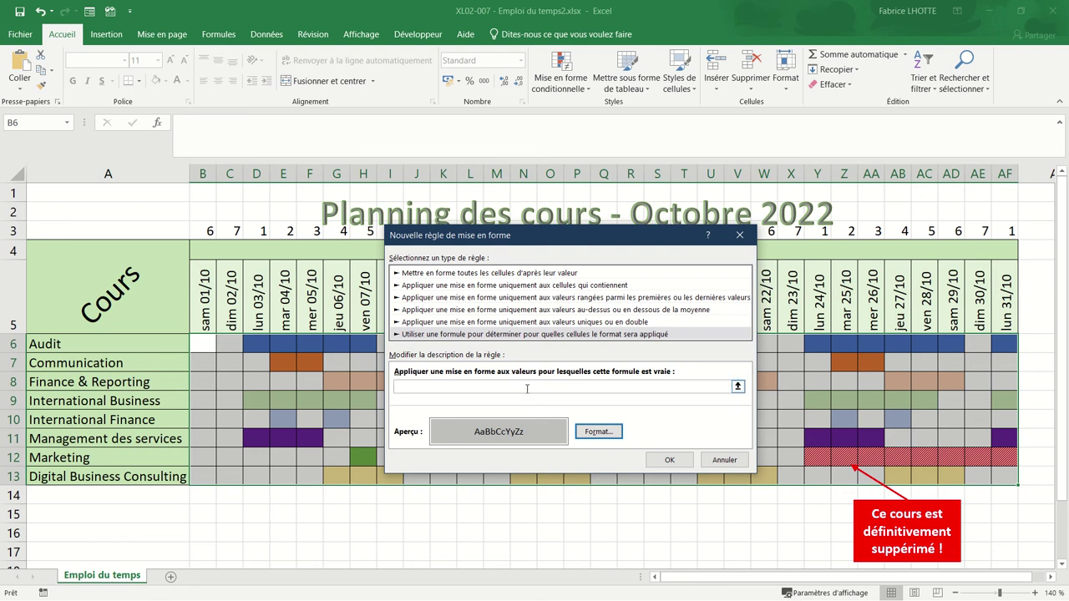
pyautogui.click(415, 386)
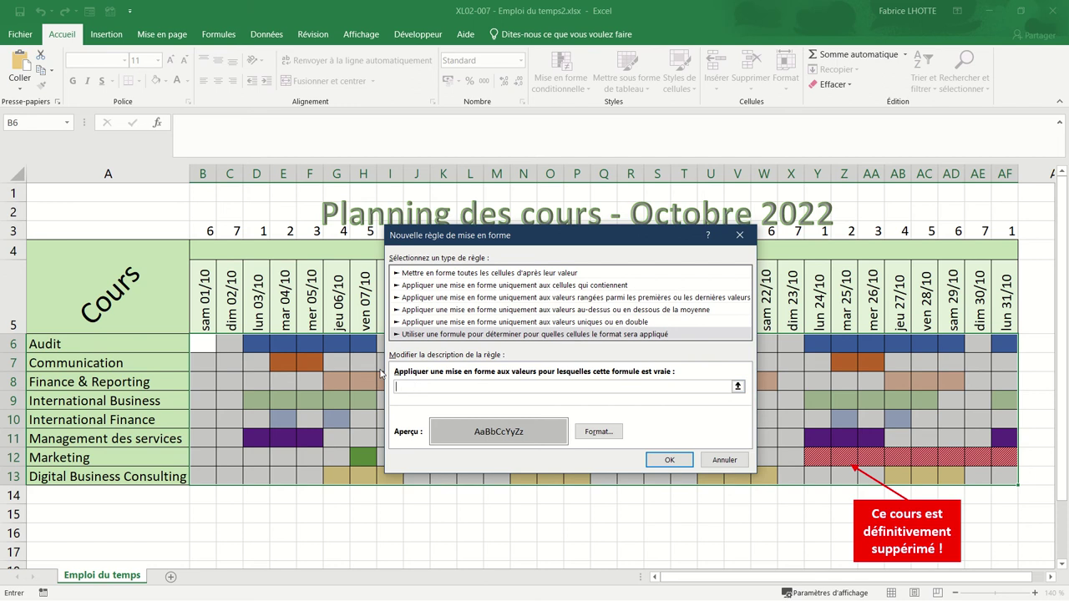
# Set the rule formula to =B$3=7 and apply it to grey out Sunday columns
pyautogui.click(198, 234)
pyautogui.write('=7')
pyautogui.press('BackSpace')
pyautogui.click(675, 465)
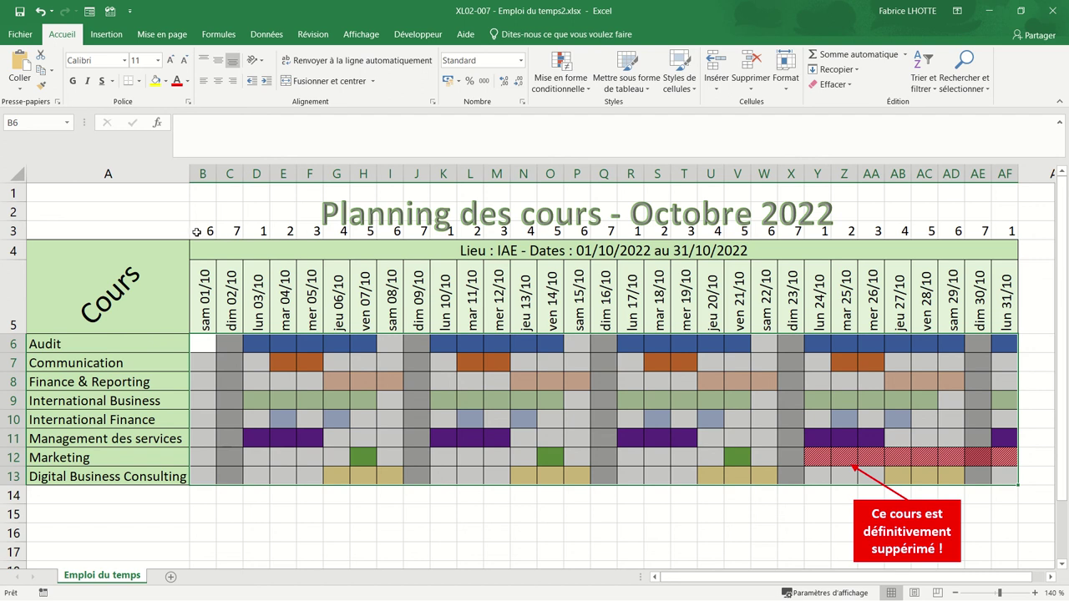
# Give the weekday numbers in B3:AF3 a white font colour to hide them
pyautogui.moveTo(197, 232)
pyautogui.mouseDown()
pyautogui.moveTo(518, 216)
pyautogui.moveTo(1007, 233)
pyautogui.mouseUp()
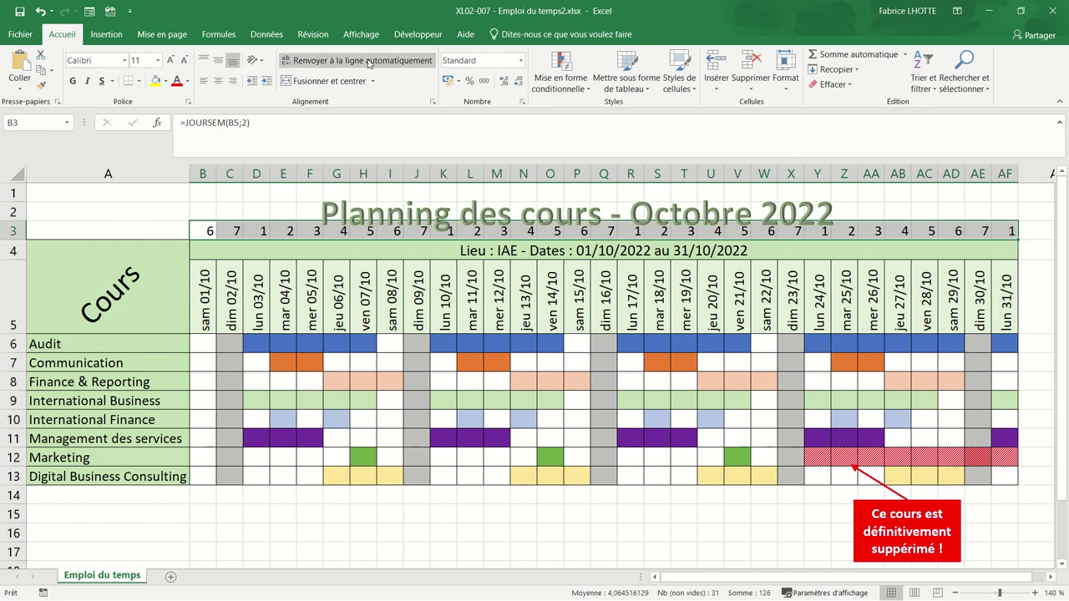
pyautogui.click(187, 85)
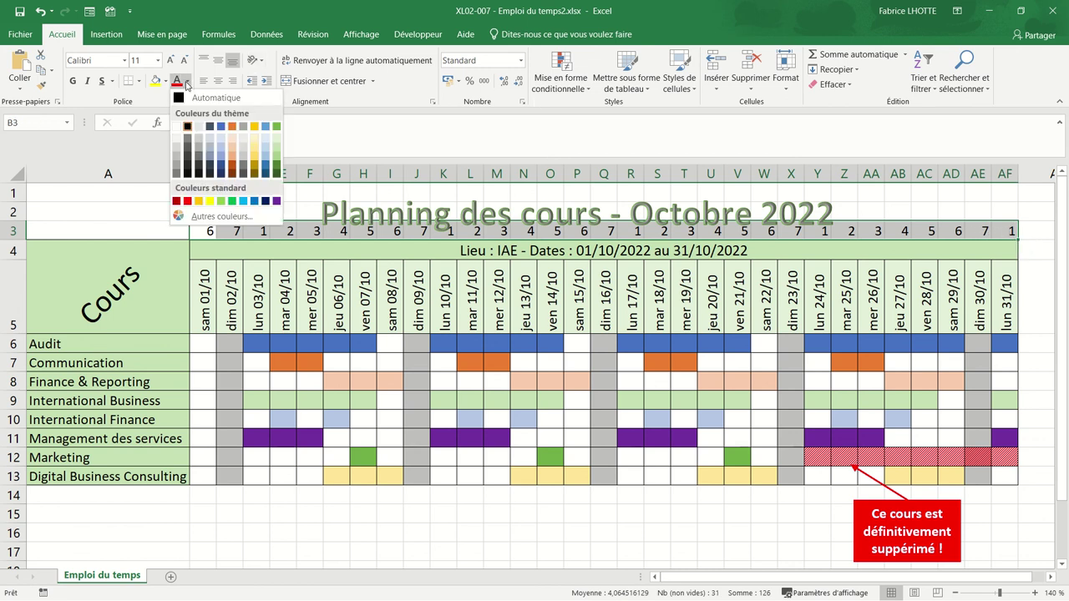
pyautogui.click(178, 125)
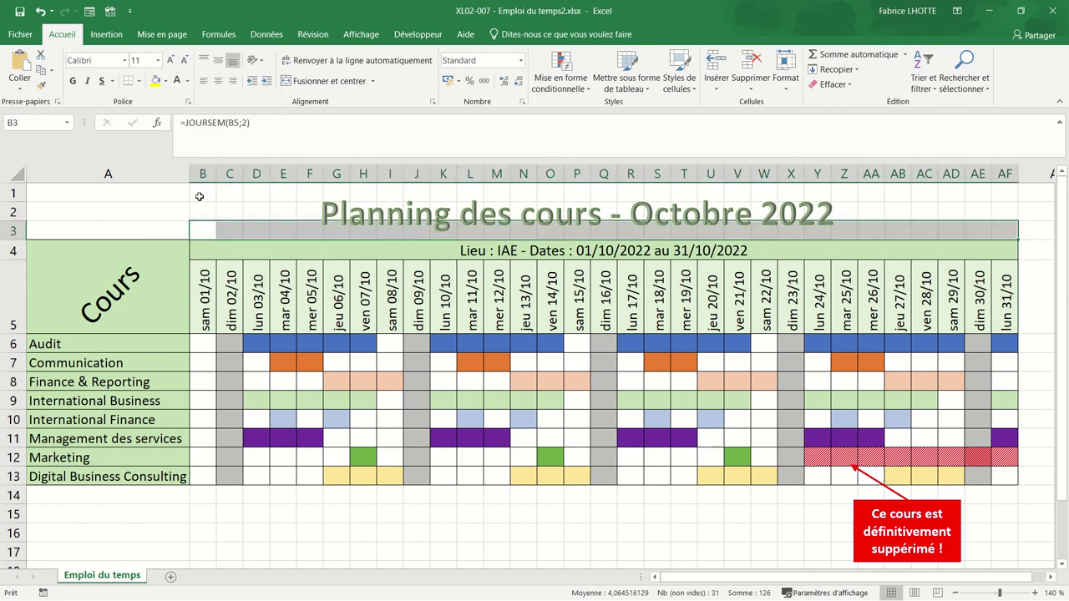
pyautogui.click(173, 225)
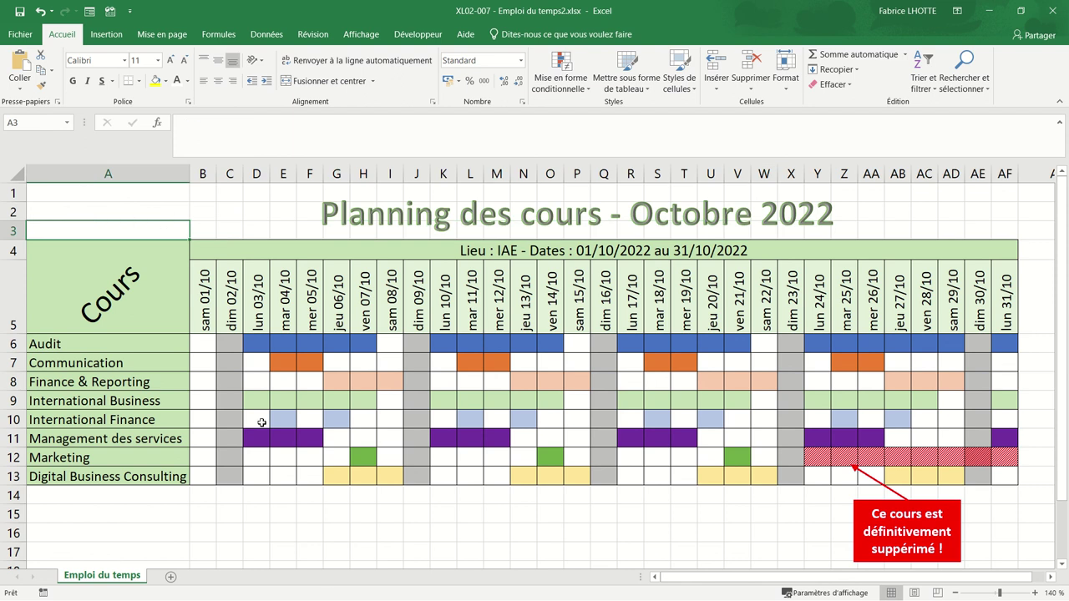